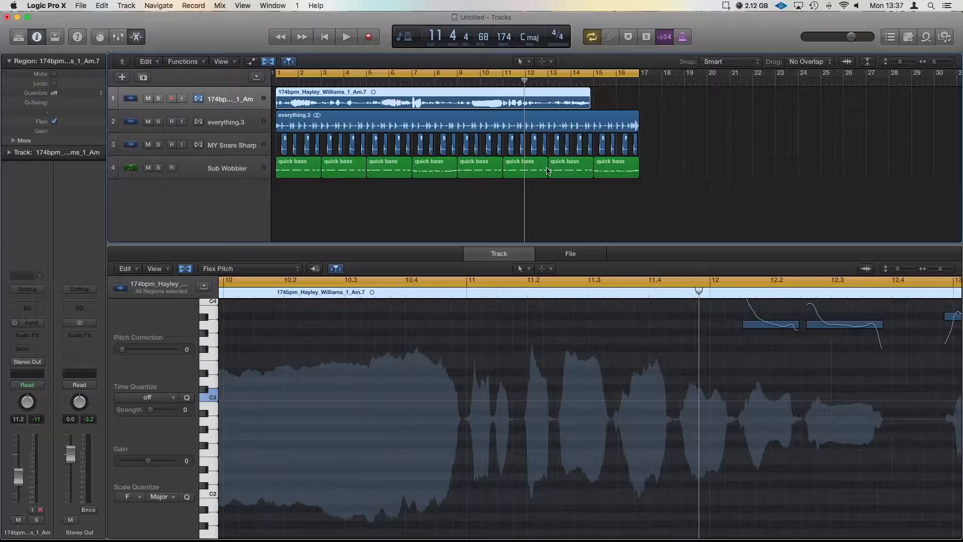
# - Solo, unsolo and mute the vocal track, then play from bar 1 to audition
pyautogui.click(158, 98)
pyautogui.hotkey('ctrl', 's')
pyautogui.click(149, 102)
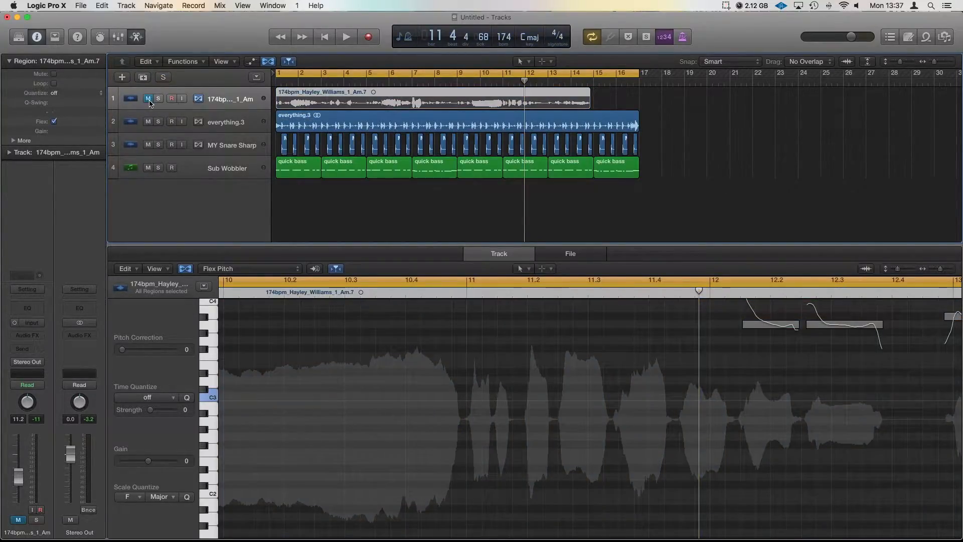
pyautogui.press('Return')
pyautogui.press('space')
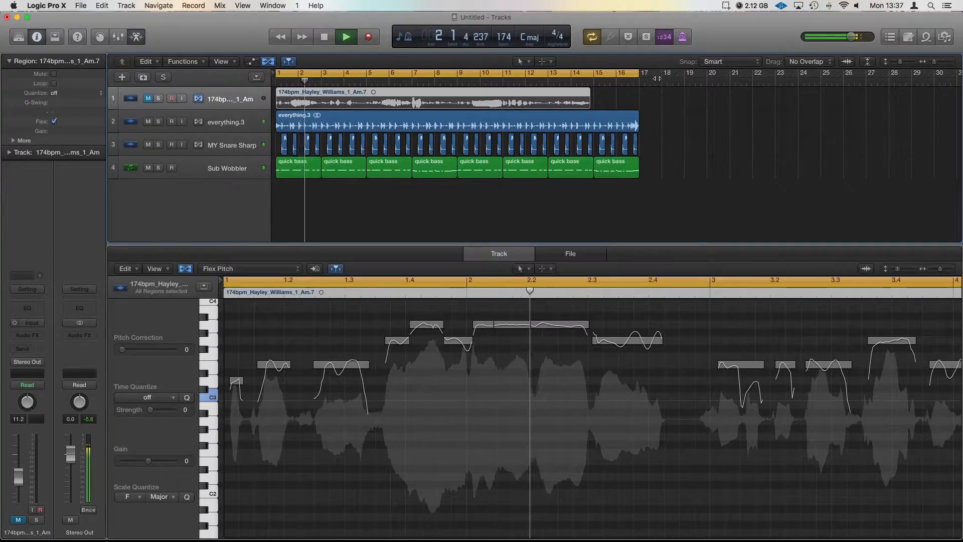
pyautogui.press('space')
# - Shorten the cycle range from bar 17 to end at bar 5, then select and deselect the vocal region
pyautogui.moveTo(637, 74); pyautogui.dragTo(367, 83)
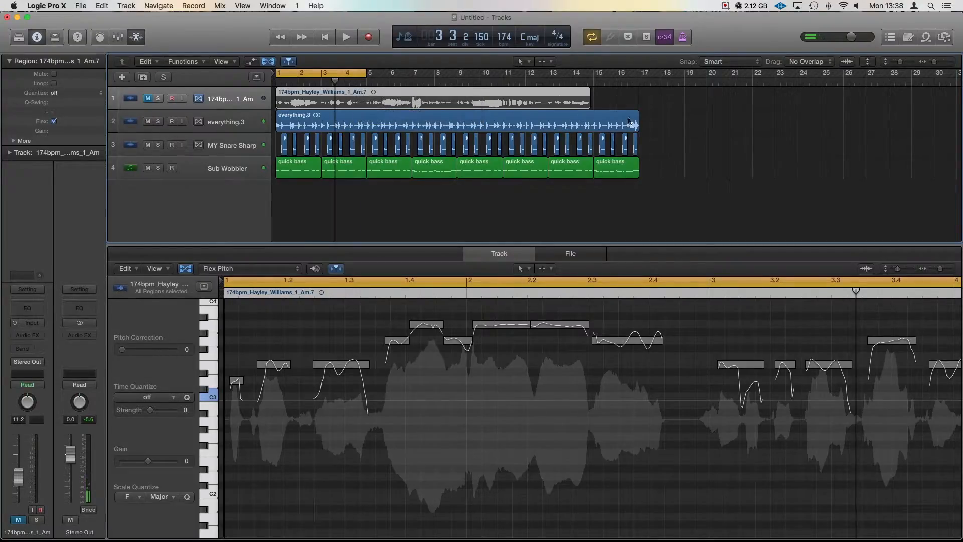
pyautogui.click(231, 101)
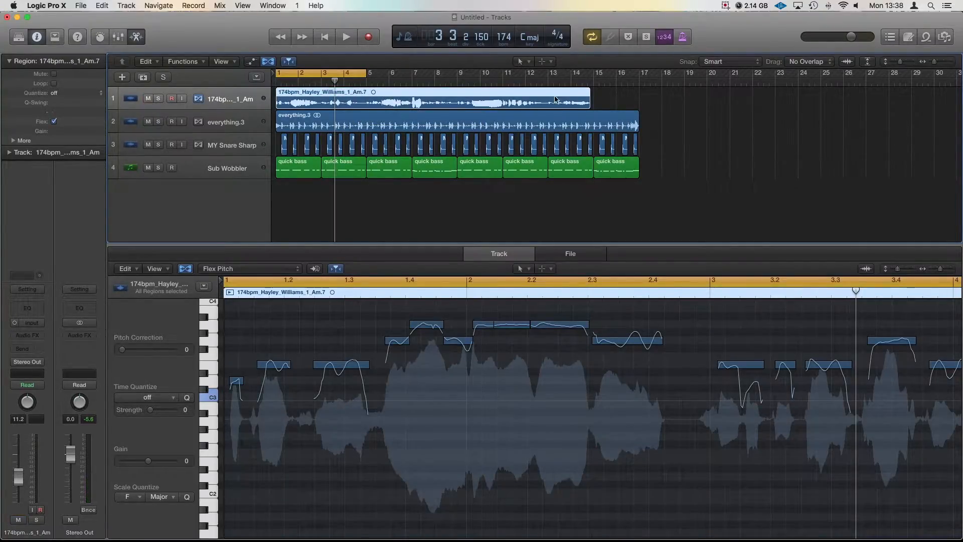
pyautogui.click(600, 96)
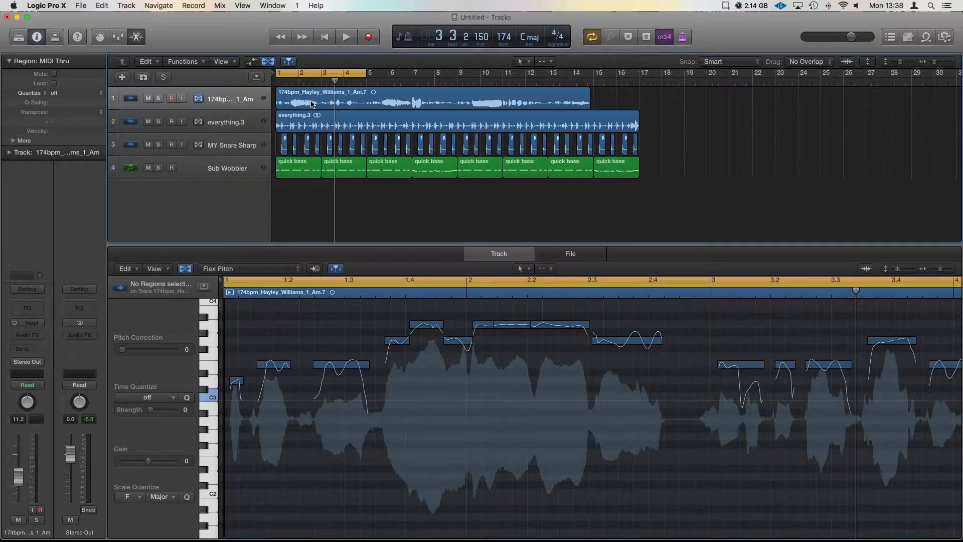
# - Show the tracks' flex modes and keep the vocal track on Flex Pitch
pyautogui.click(268, 61)
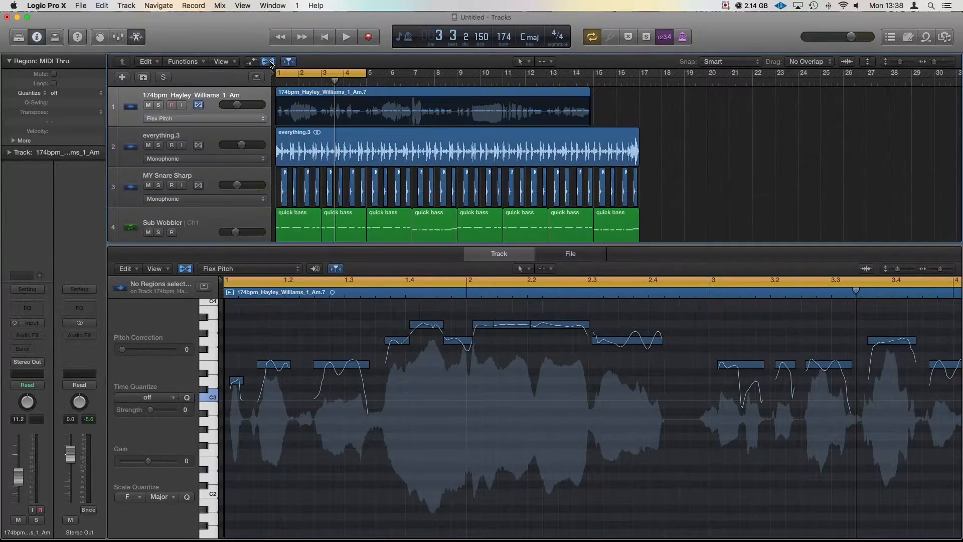
pyautogui.hscroll(2, 278, 110)
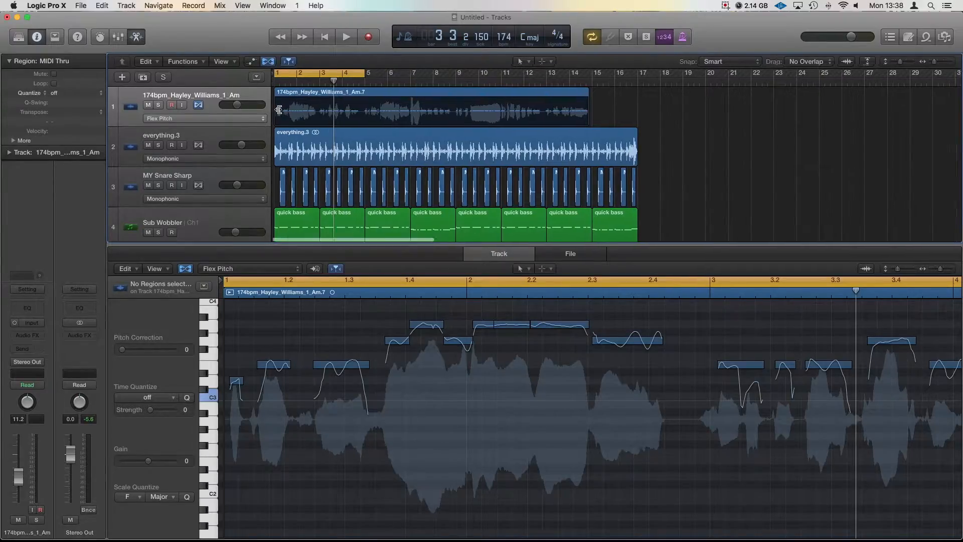
pyautogui.hscroll(-2, 295, 116)
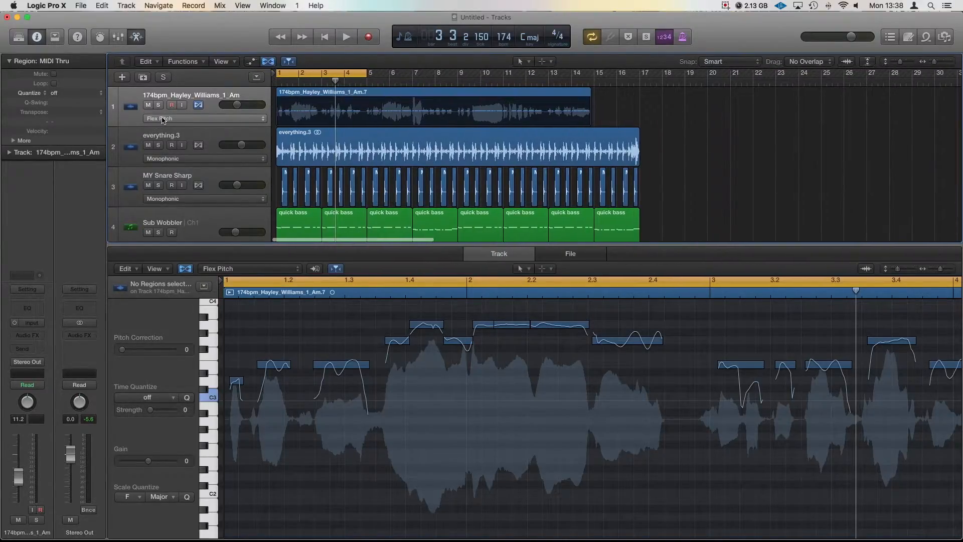
pyautogui.click(185, 121)
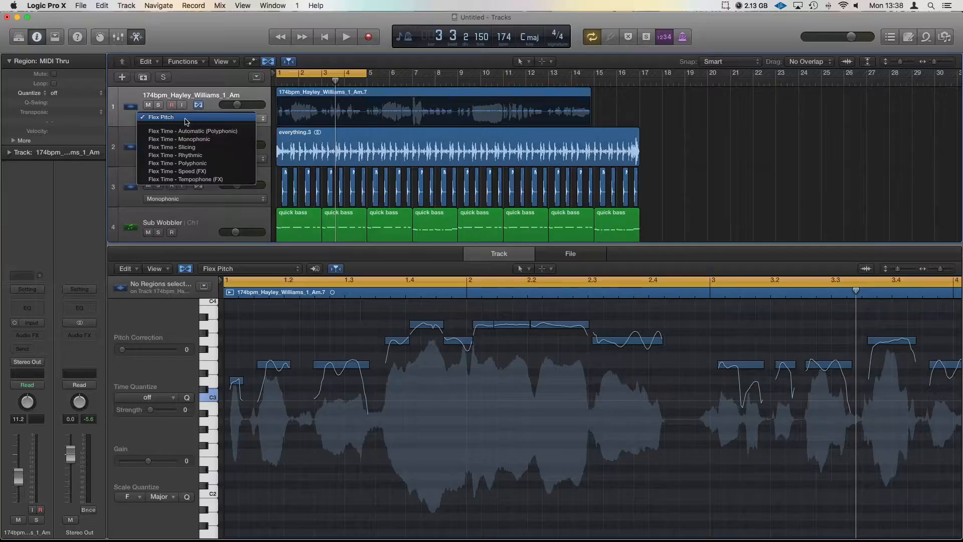
pyautogui.click(170, 120)
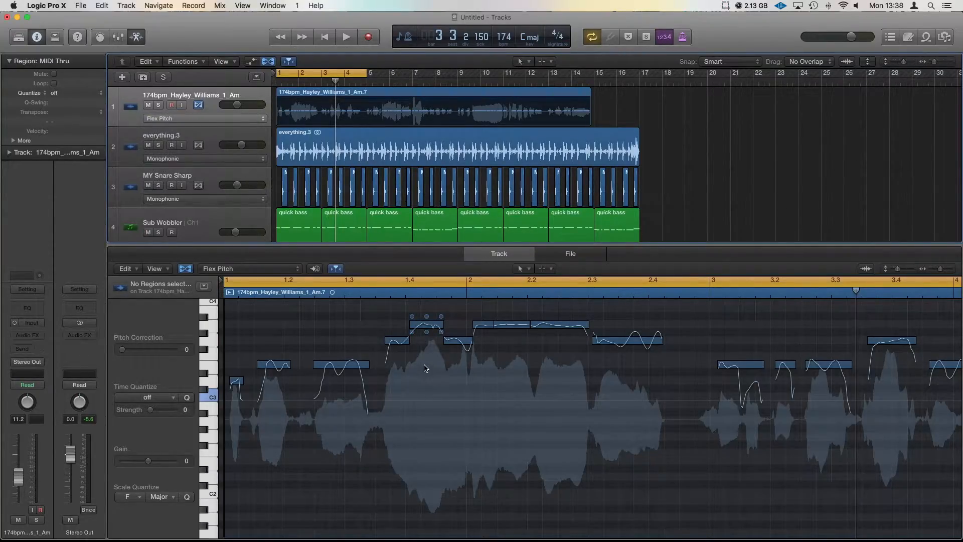
pyautogui.scroll(-5, 424, 367)
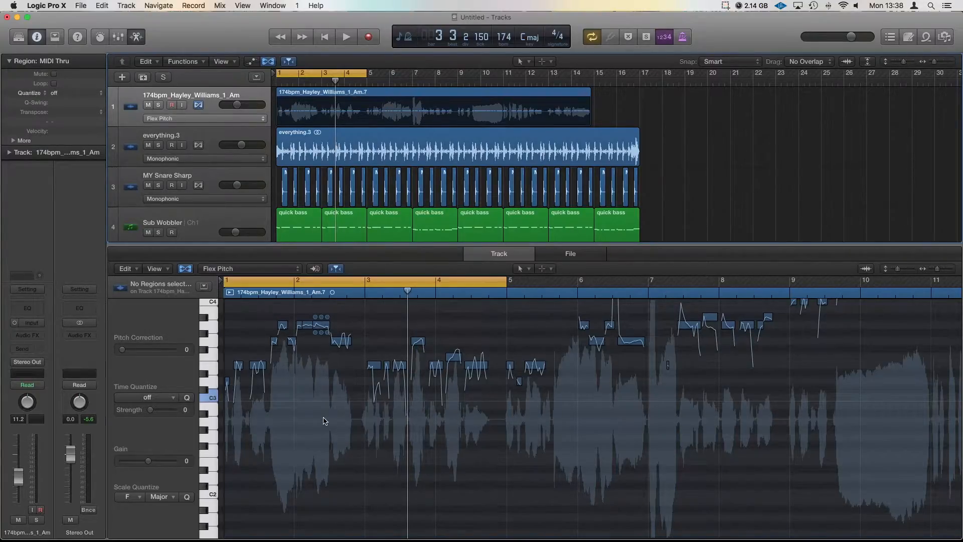
# - Select the vocal region in the editor and all its pitch notes, setting Pitch Correction to 100
pyautogui.click(316, 401)
pyautogui.press('super+a')
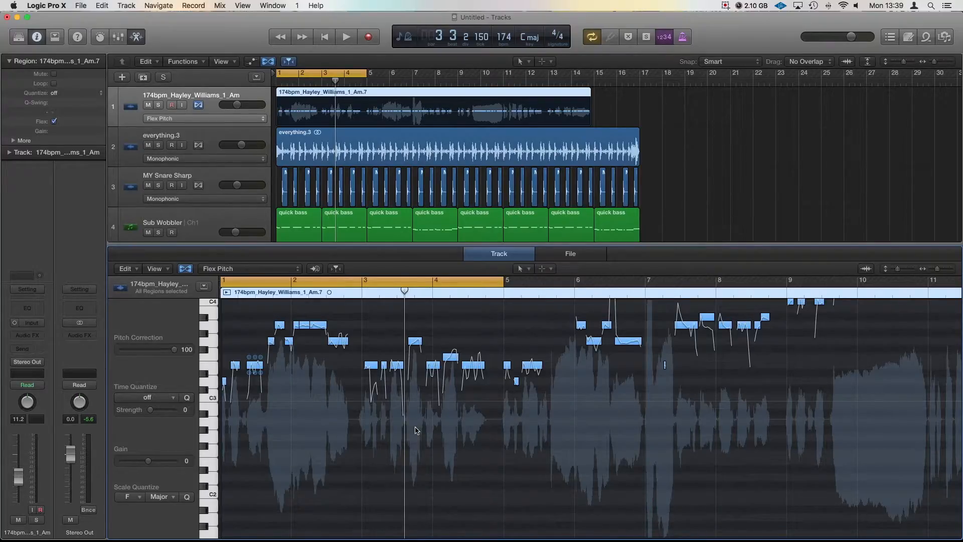
pyautogui.hscroll(3, 415, 430)
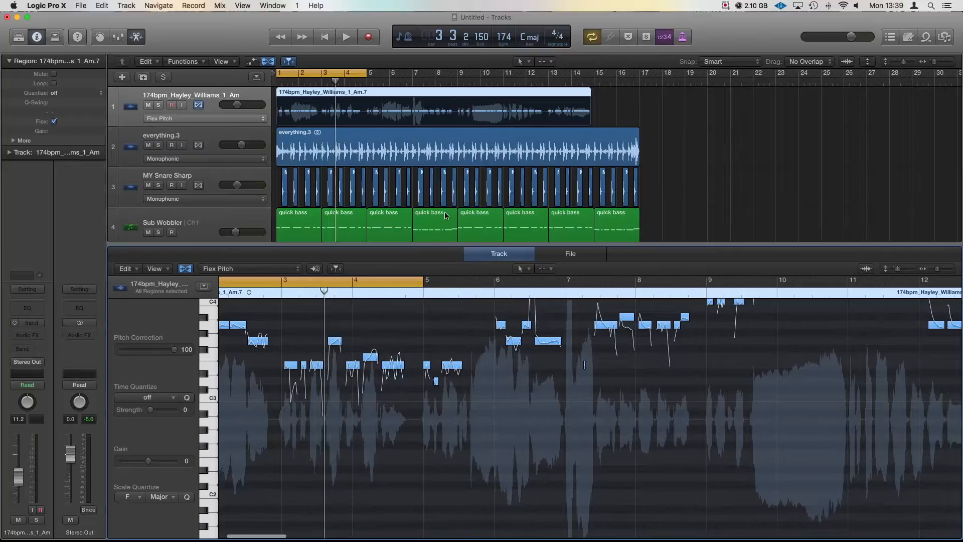
pyautogui.hscroll(-4, 448, 342)
pyautogui.hscroll(2, 448, 343)
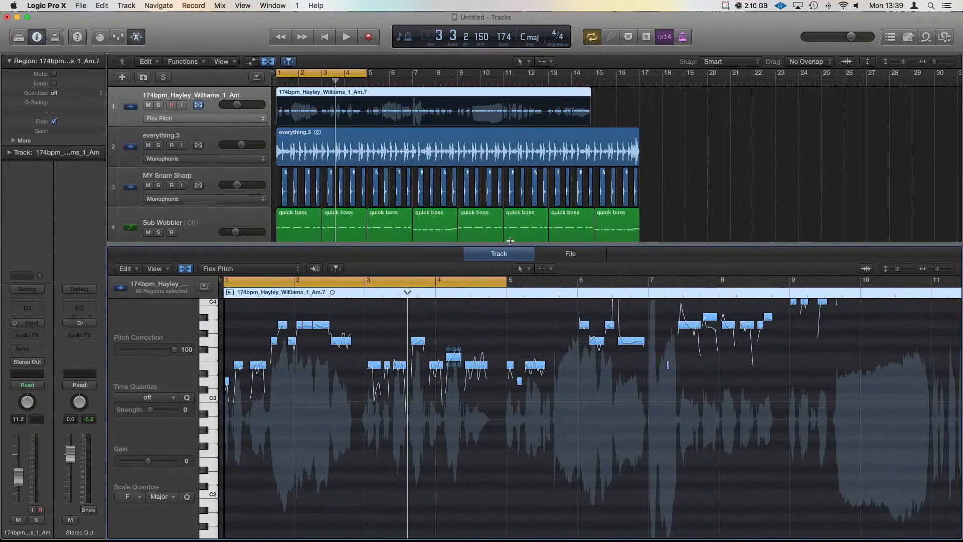
# - Trim the vocal region down to its opening phrase, audition it, and trim its end further
pyautogui.moveTo(589, 124); pyautogui.dragTo(304, 112)
pyautogui.press('z')
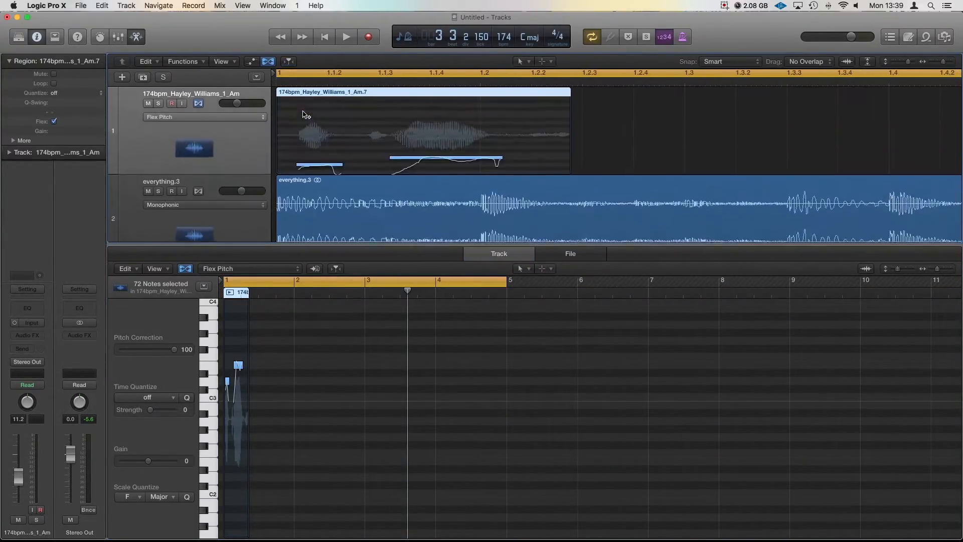
pyautogui.press('space')
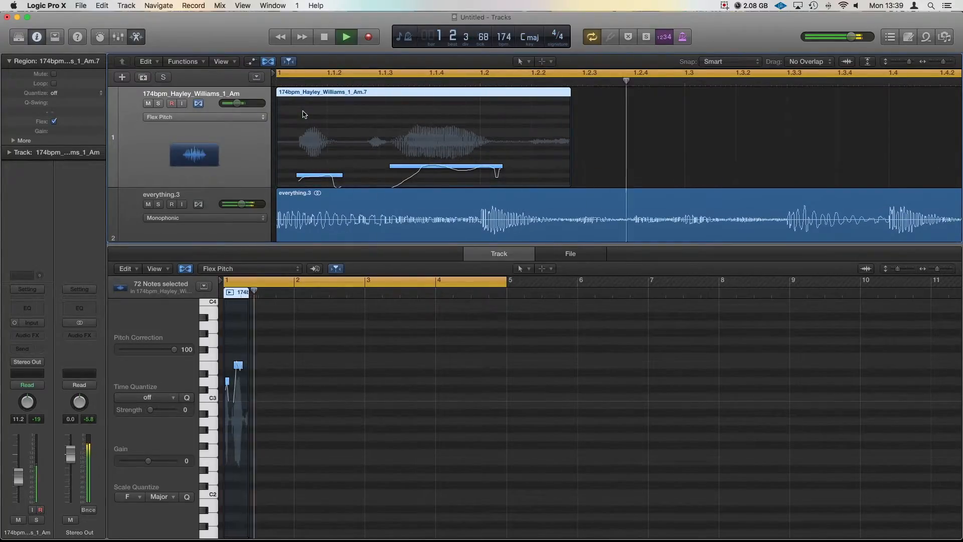
pyautogui.press('space')
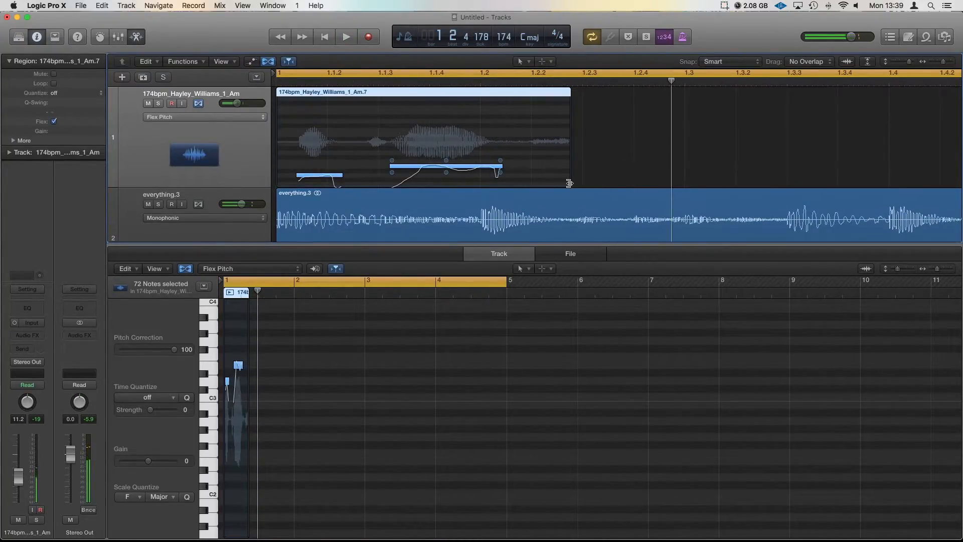
pyautogui.moveTo(569, 182); pyautogui.dragTo(529, 181)
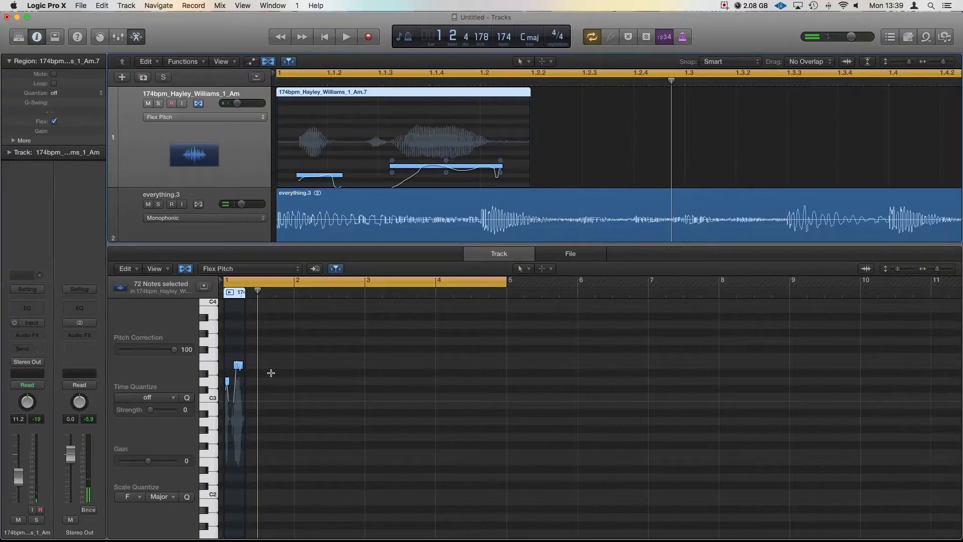
pyautogui.press('super+Left')
# - Copy the short region to 1 3 1 1, shorten the copy, and duplicate it further right
pyautogui.moveTo(291, 97); pyautogui.dragTo(357, 98)
pyautogui.moveTo(380, 180); pyautogui.dragTo(353, 180)
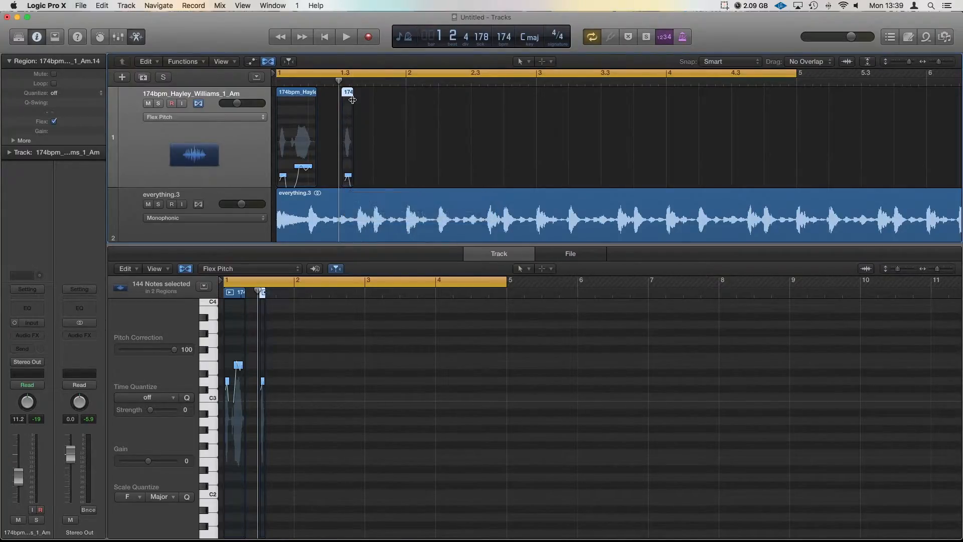
pyautogui.moveTo(348, 95); pyautogui.dragTo(412, 99)
pyautogui.keyDown('shift'); pyautogui.click(348, 92); pyautogui.keyUp('shift')
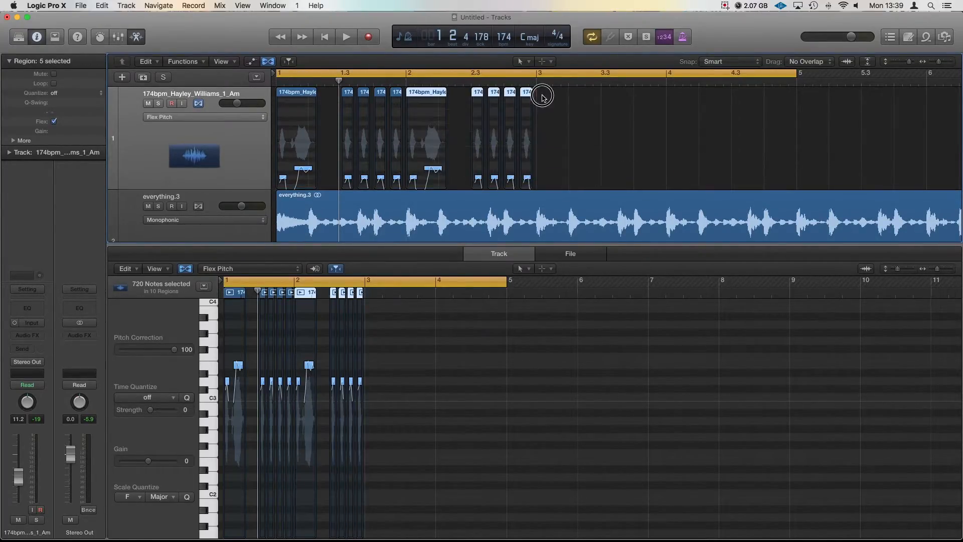
# - Raise the Flex Pitch note at bar 1.3 to E3 and play the passage back from bar 1
pyautogui.press('super+Right')
pyautogui.press('super+Right')
pyautogui.press('super+Right')
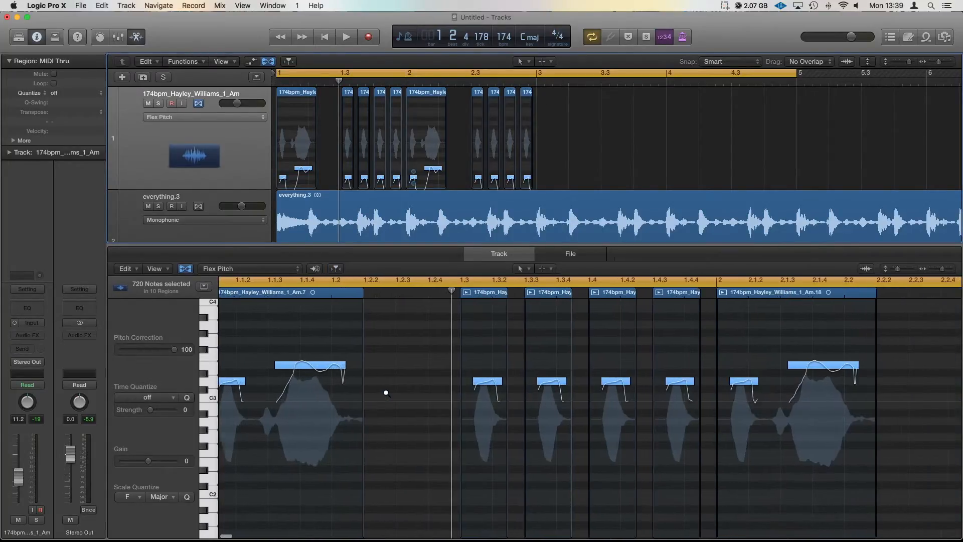
pyautogui.press('super+Left')
pyautogui.press('super+Left')
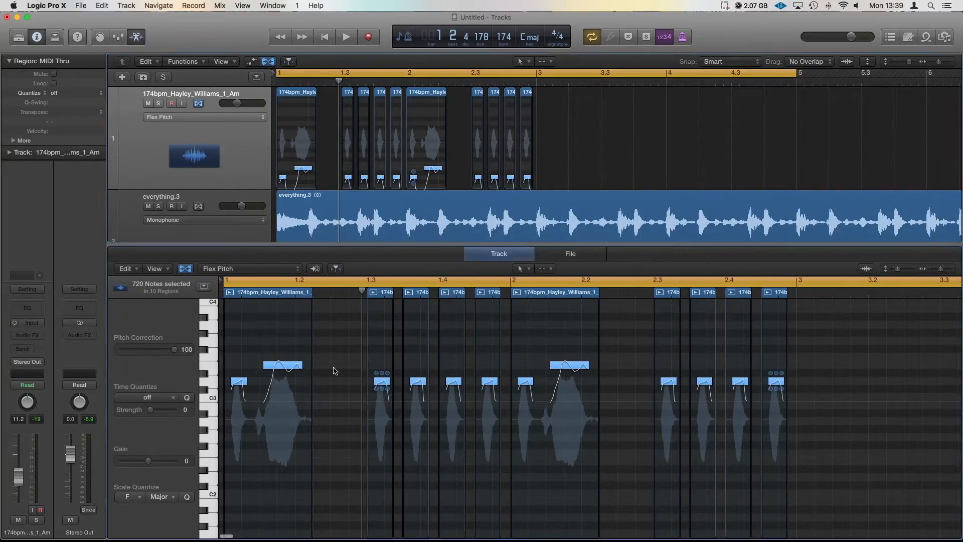
pyautogui.click(331, 390)
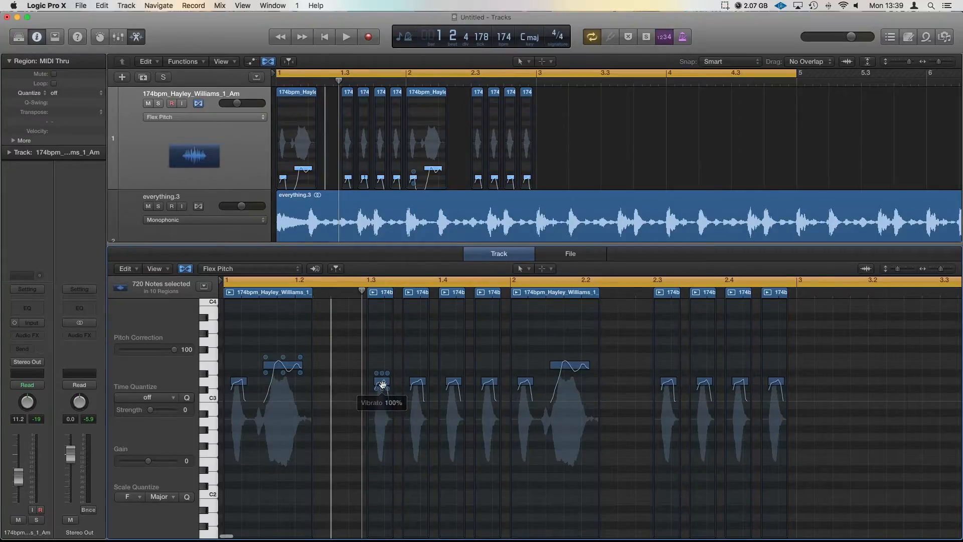
pyautogui.moveTo(381, 383); pyautogui.dragTo(381, 357)
pyautogui.press('space')
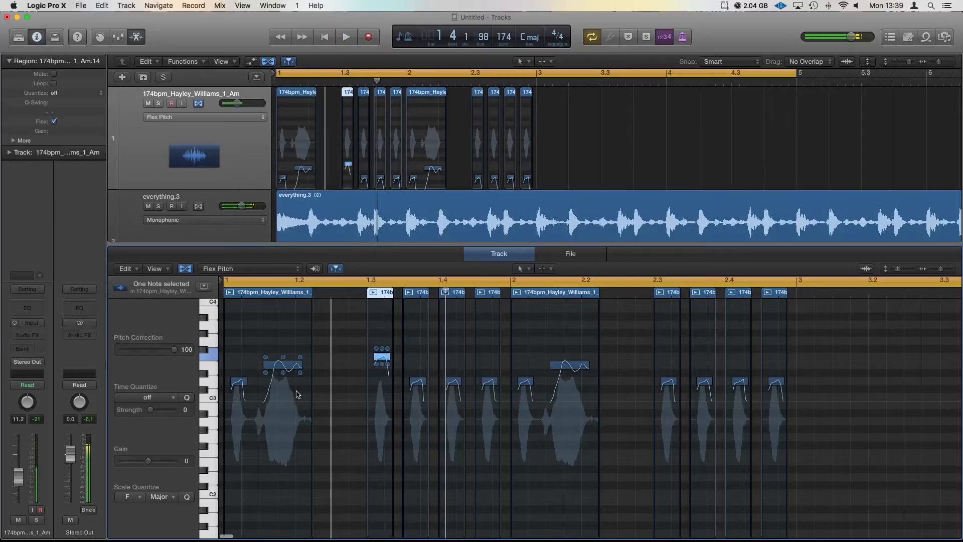
pyautogui.press('Return')
pyautogui.press('space')
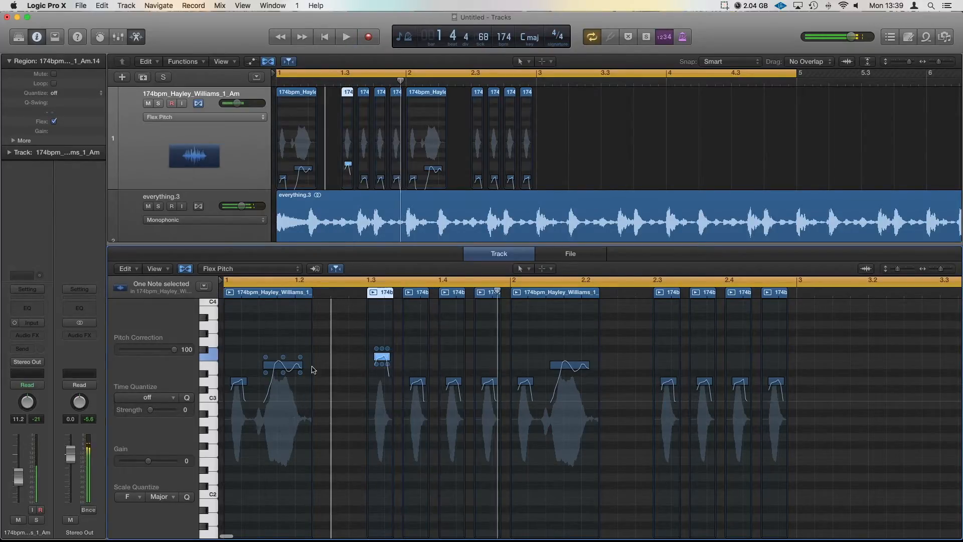
pyautogui.click(356, 316)
pyautogui.press('space')
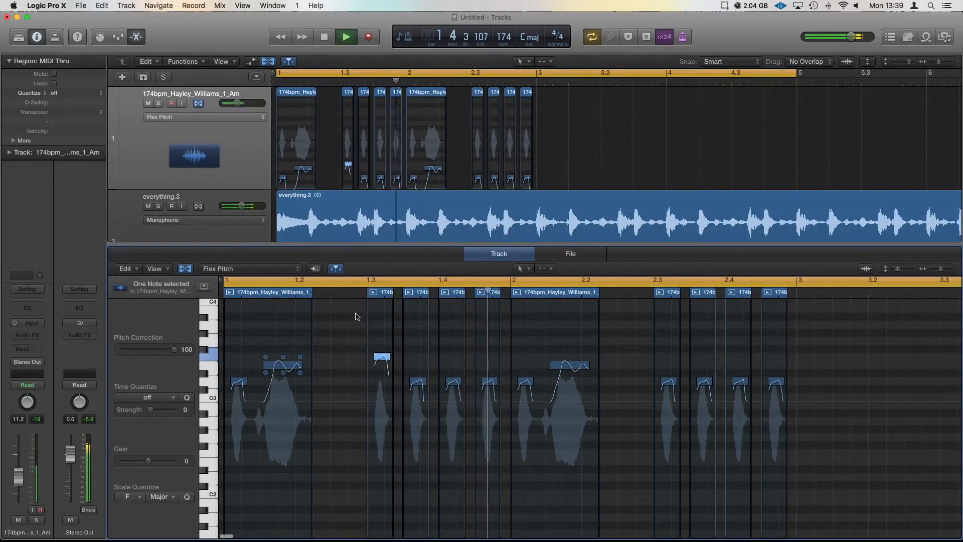
# - Lower the notes at 1.4.3 and 2.4 to C3 and raise 2.3 to E3, auditioning between edits
pyautogui.moveTo(489, 381); pyautogui.dragTo(489, 397)
pyautogui.press('space')
pyautogui.moveTo(500, 398)
pyautogui.press('space')
pyautogui.moveTo(668, 382); pyautogui.dragTo(671, 359)
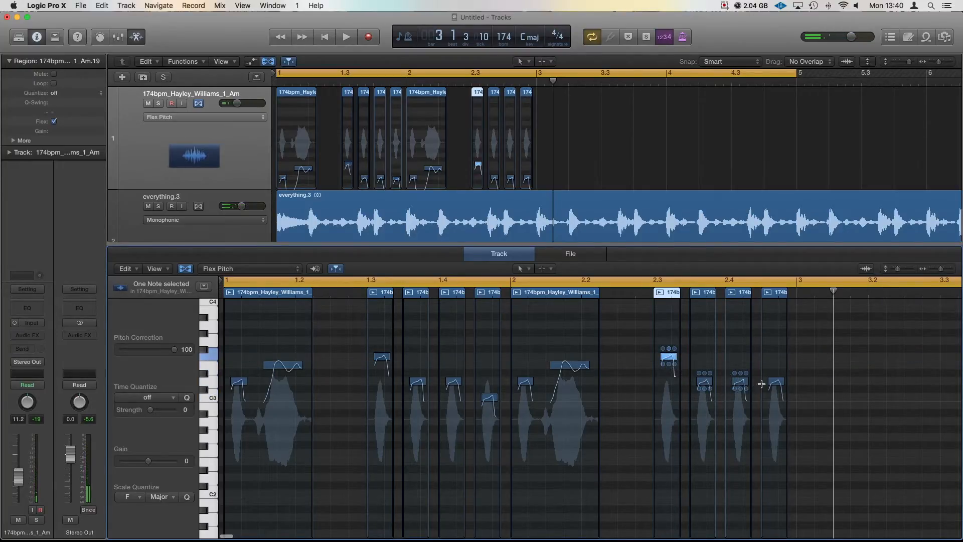
pyautogui.moveTo(740, 382); pyautogui.dragTo(742, 398)
pyautogui.press('space')
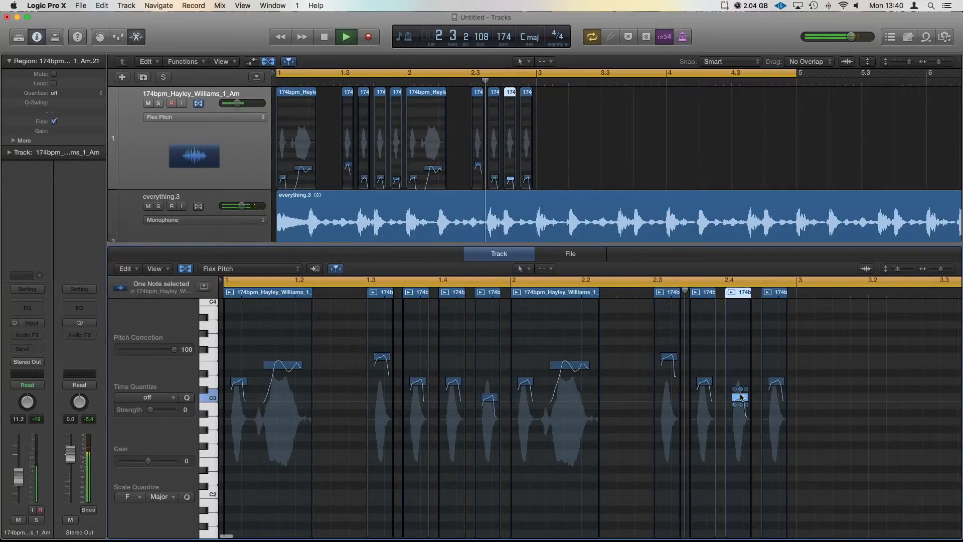
pyautogui.press('space')
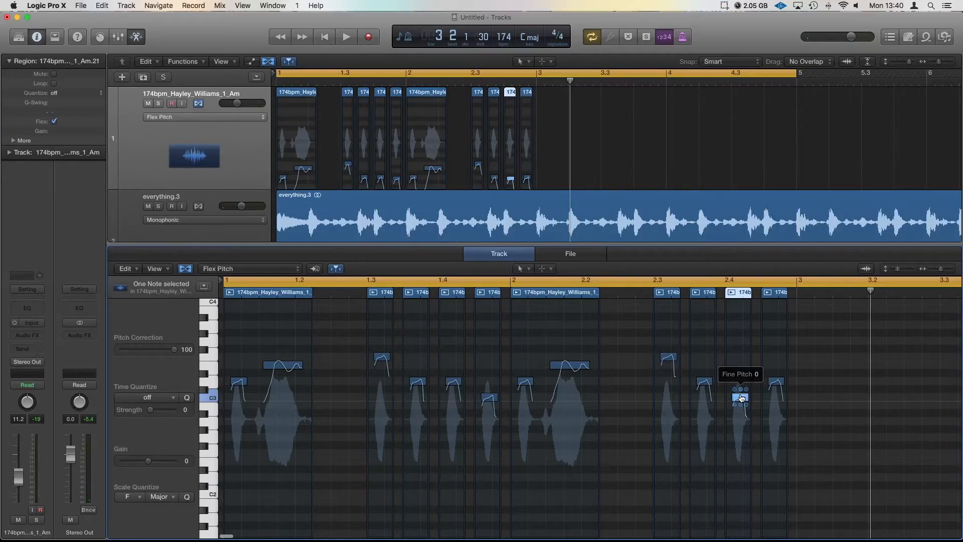
# - Play the edited passage from bar 1 while scrolling the tracks, then deselect all regions
pyautogui.scroll(-1, 741, 398)
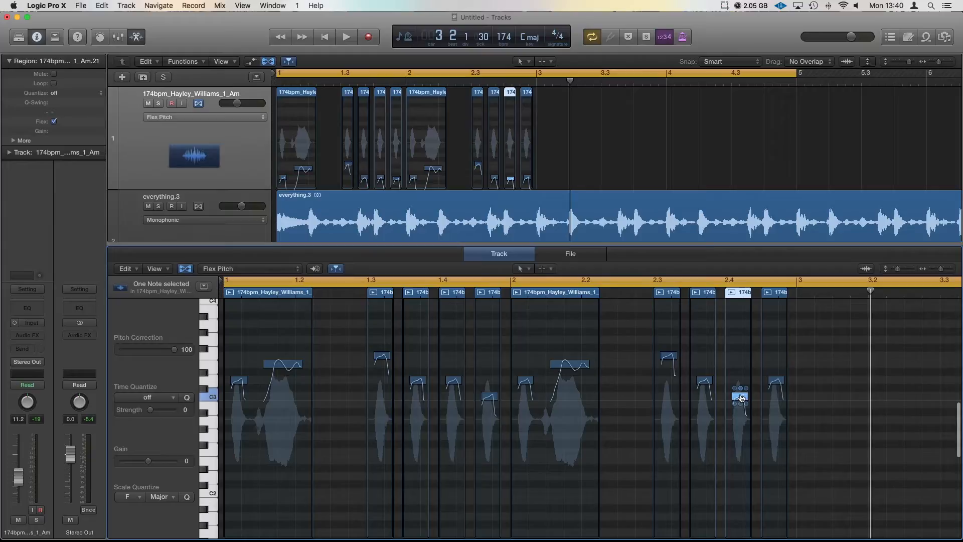
pyautogui.press('space')
pyautogui.scroll(-5, 209, 171)
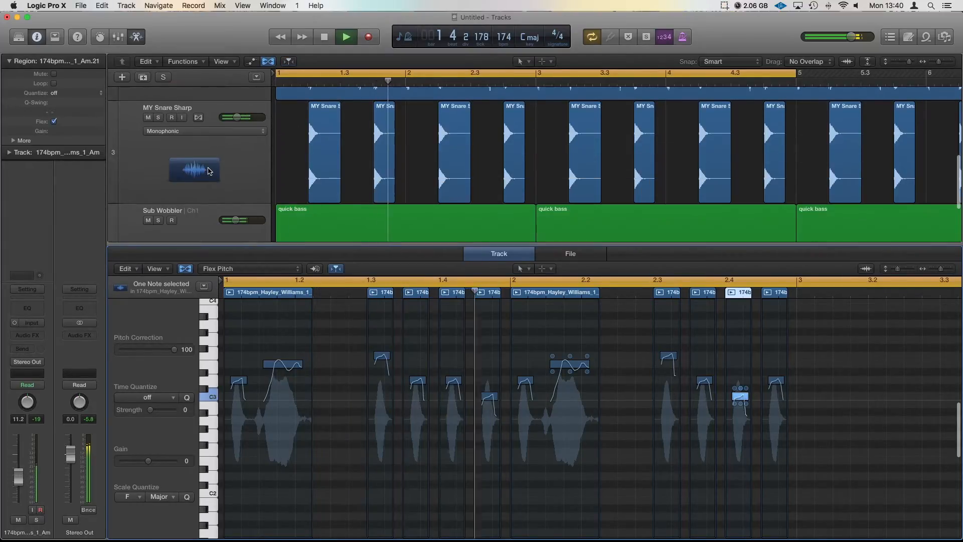
pyautogui.scroll(5, 211, 150)
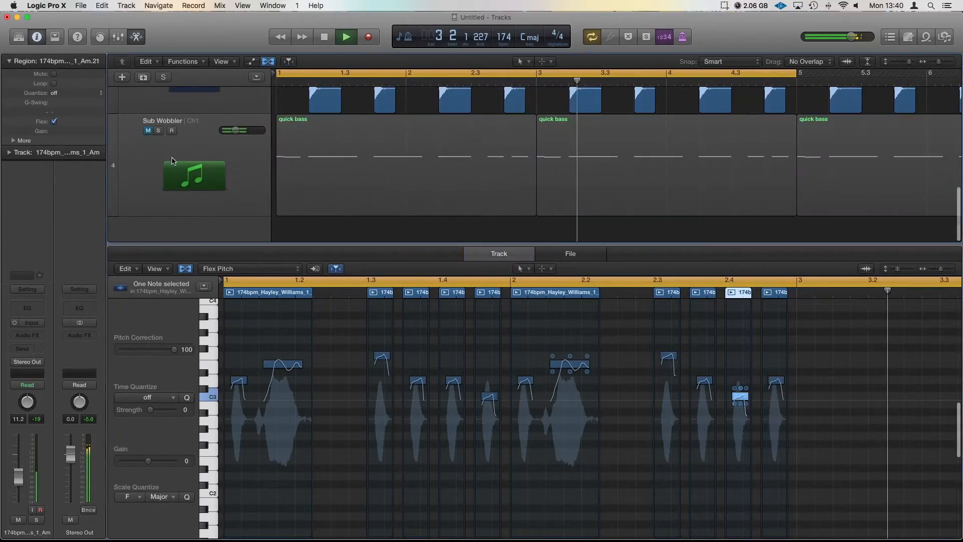
pyautogui.scroll(-1, 214, 142)
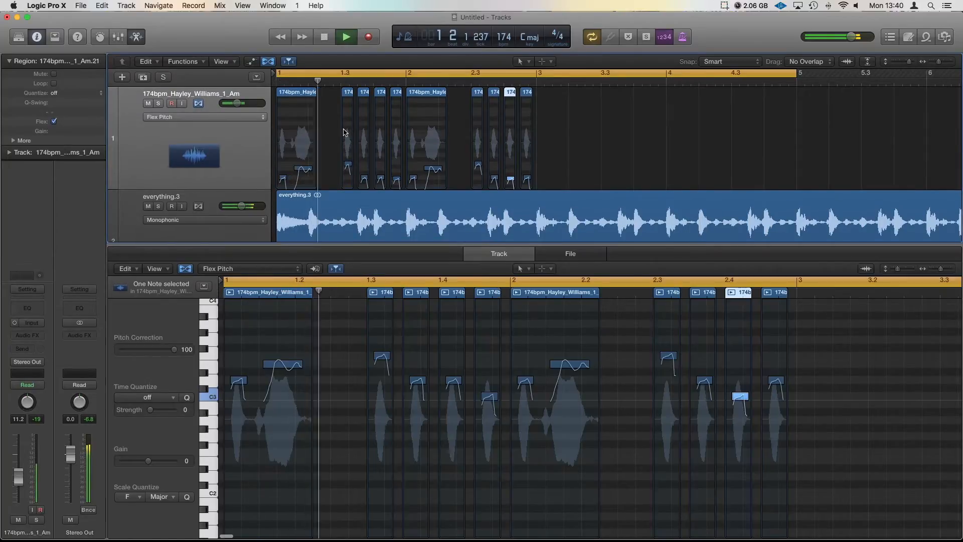
pyautogui.hscroll(1, 538, 128)
pyautogui.click(538, 128)
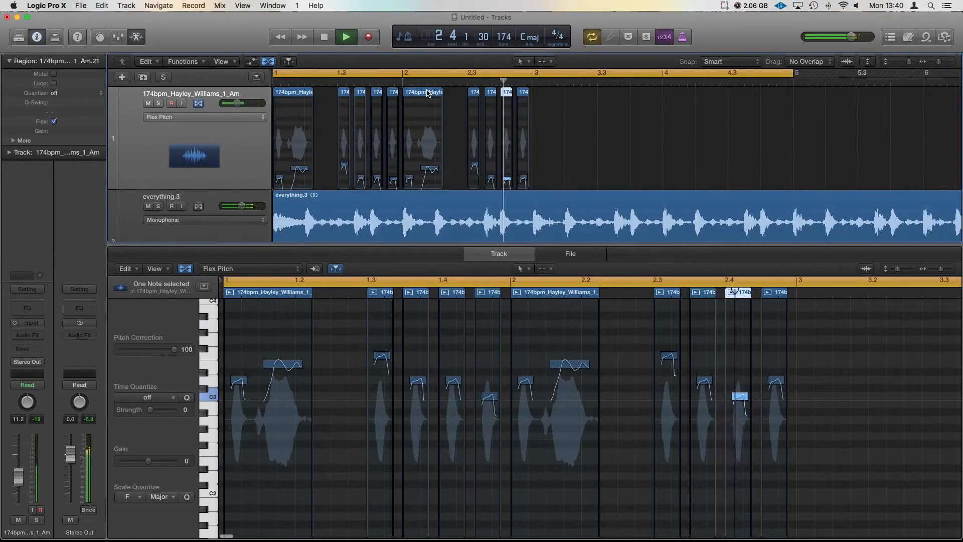
# - Copy the vocal region to bar 3 and lengthen the copy to about bar 4.4
pyautogui.moveTo(434, 101); pyautogui.dragTo(565, 108)
pyautogui.press('space')
pyautogui.moveTo(570, 176); pyautogui.dragTo(785, 171)
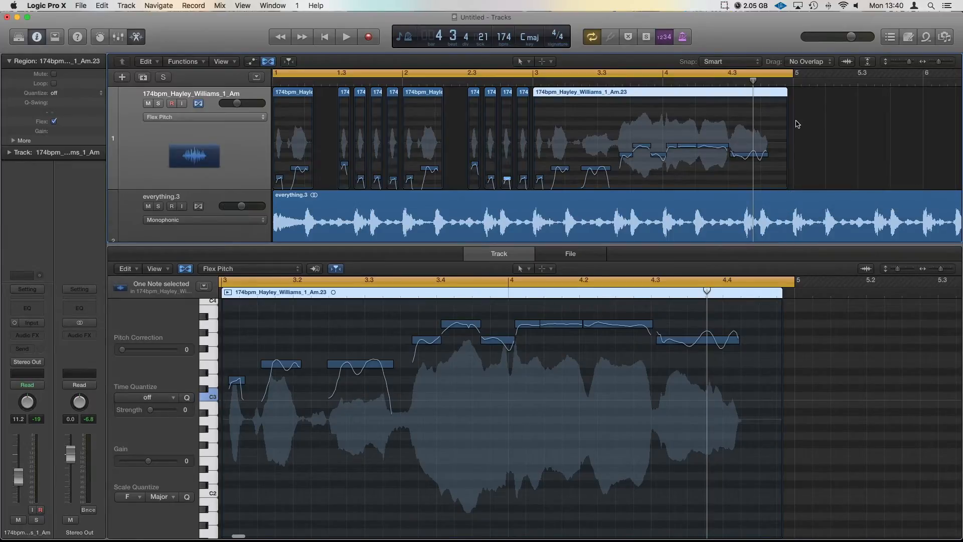
pyautogui.press('space')
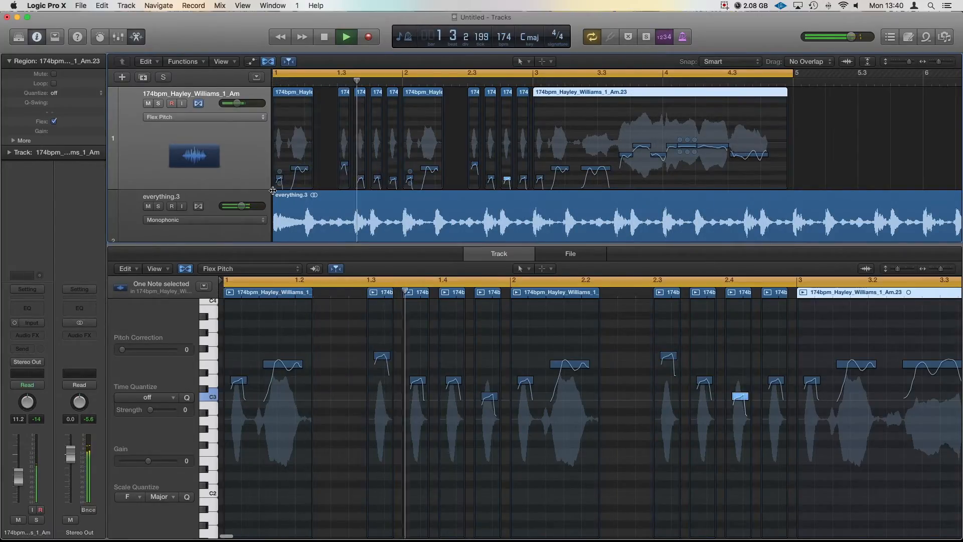
# - Unmute the Sub Wobbler track and zoom the tracks out to show bars 1–10
pyautogui.scroll(-5, 214, 179)
pyautogui.click(148, 131)
pyautogui.scroll(5, 370, 147)
pyautogui.press('super+Left')
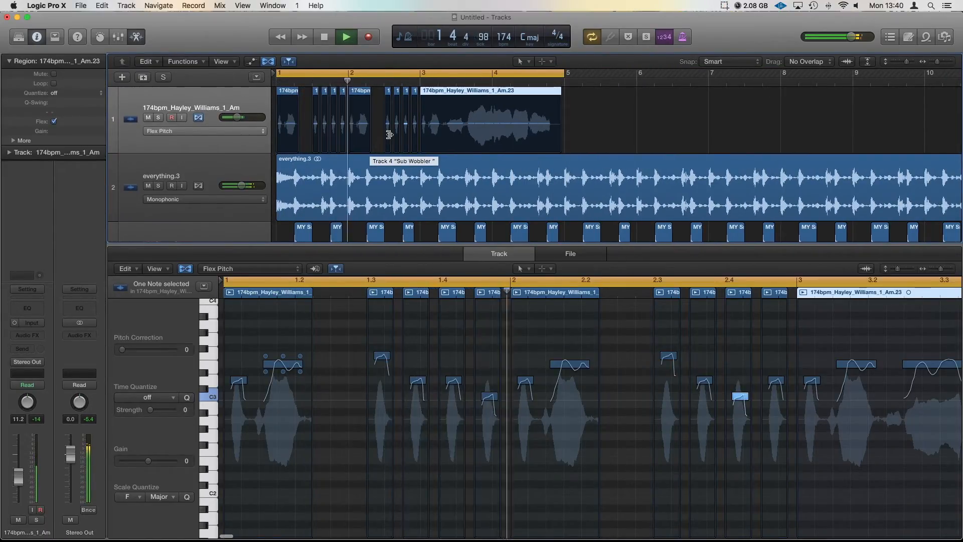
pyautogui.press('space')
# - Select all eleven track 1 regions, turn Flex off and play from bar 1
pyautogui.moveTo(575, 98); pyautogui.dragTo(277, 101)
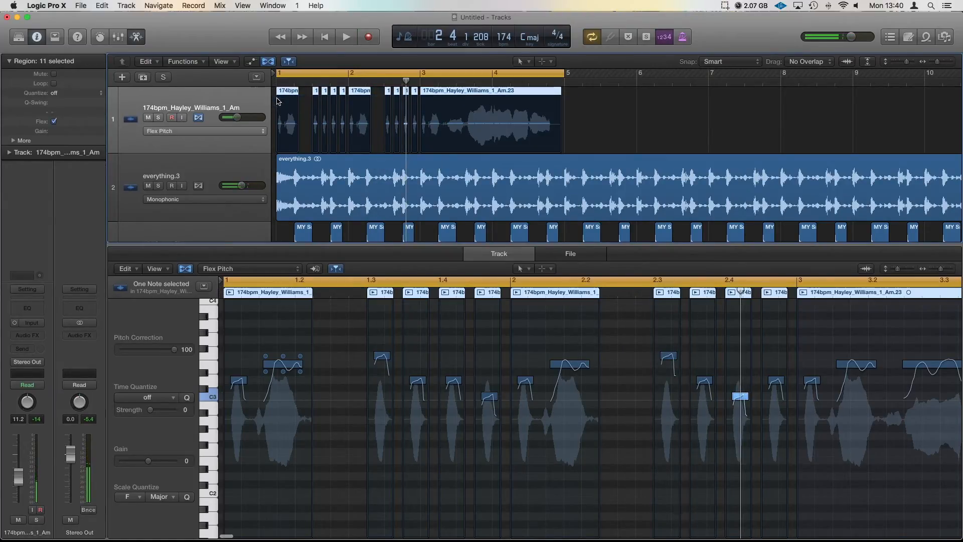
pyautogui.click(199, 118)
pyautogui.press('space')
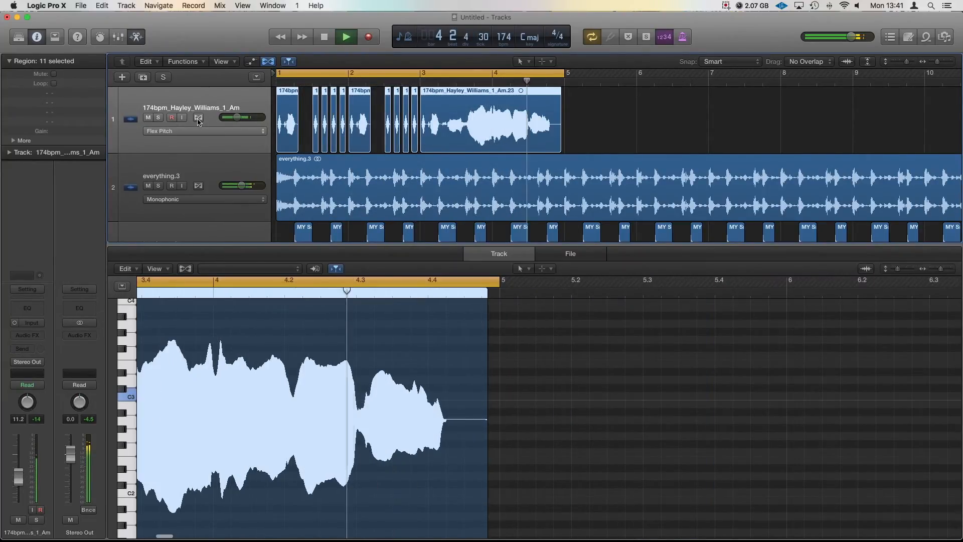
# - Turn Flex back on for track 1 and stop playback
pyautogui.click(199, 117)
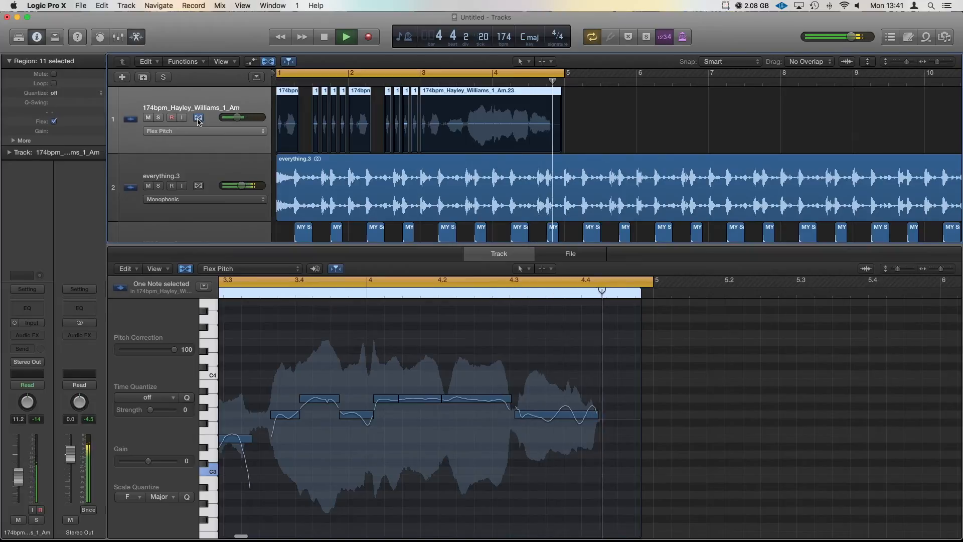
pyautogui.press('space')
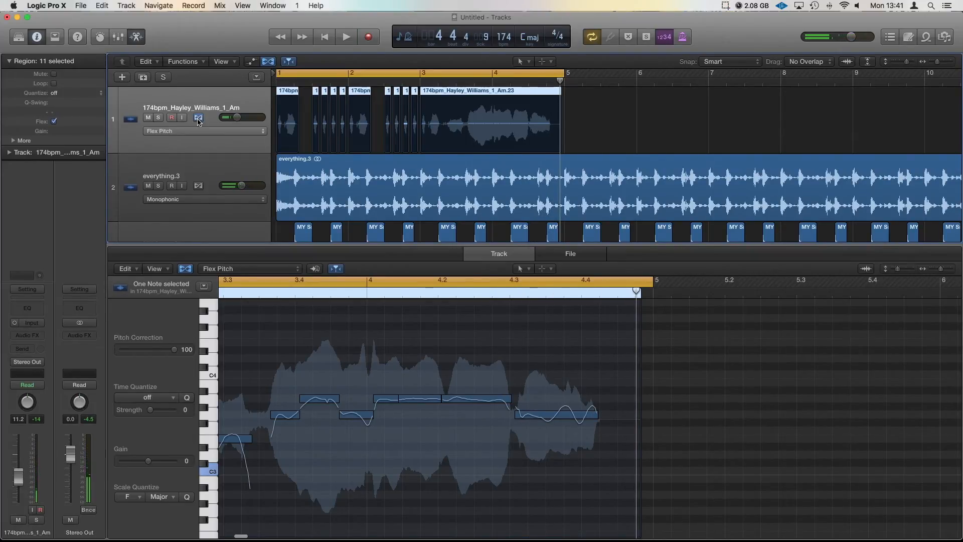